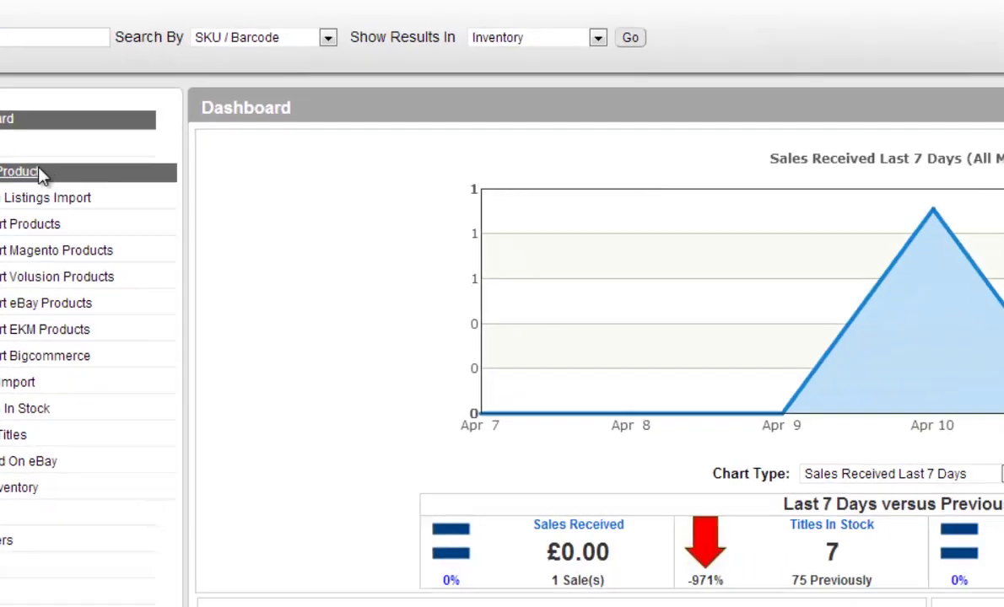
Add a new product 'Red Hat - Great frice, free shipping' with cost 1000000, quantity 5, condition New.
left_click(173, 255)
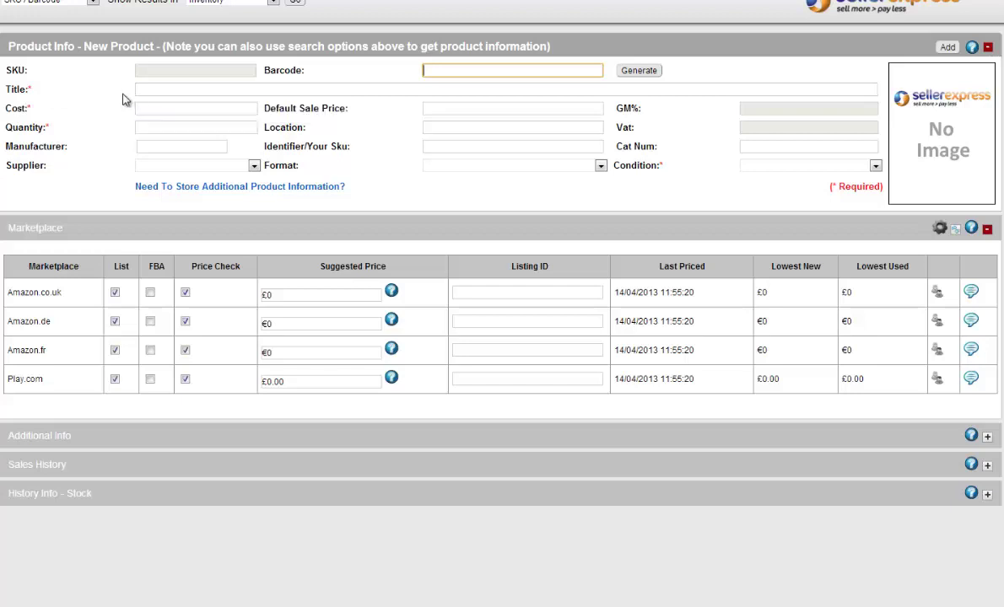
left_click(178, 92)
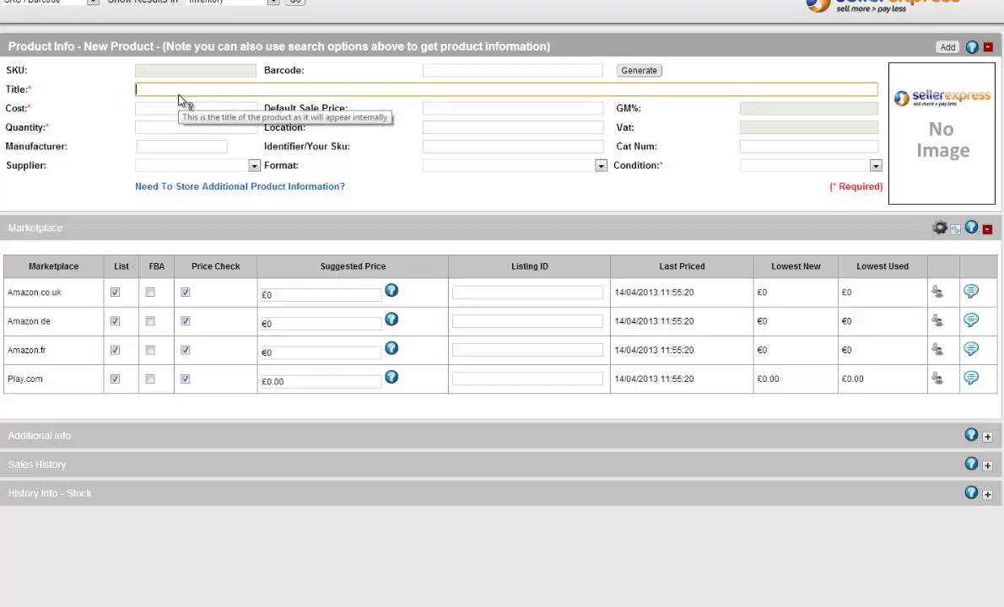
type("Red Hat - Great frice, free shipping")
left_click(160, 108)
type("1000000")
left_click(157, 126)
type("5")
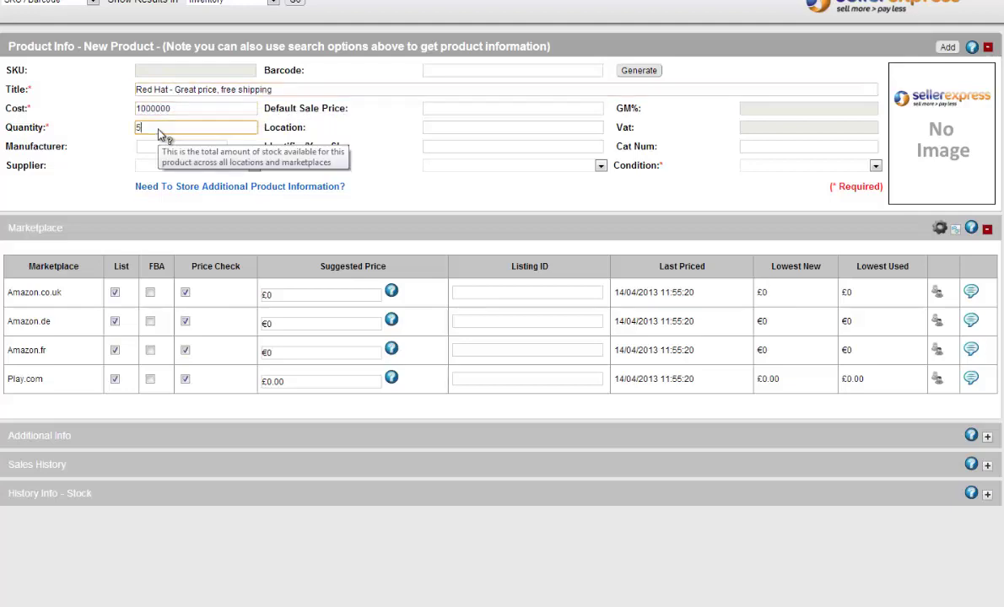
left_click(810, 166)
left_click(759, 188)
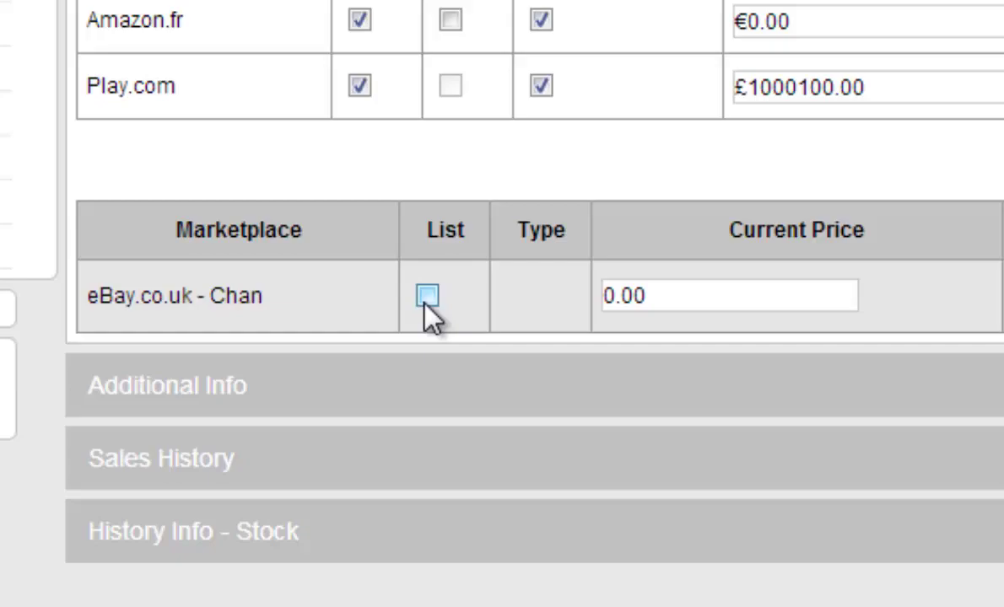
Tick List on the eBay.co.uk row and apply the 'DVD - Buy it now' profile.
left_click(426, 299)
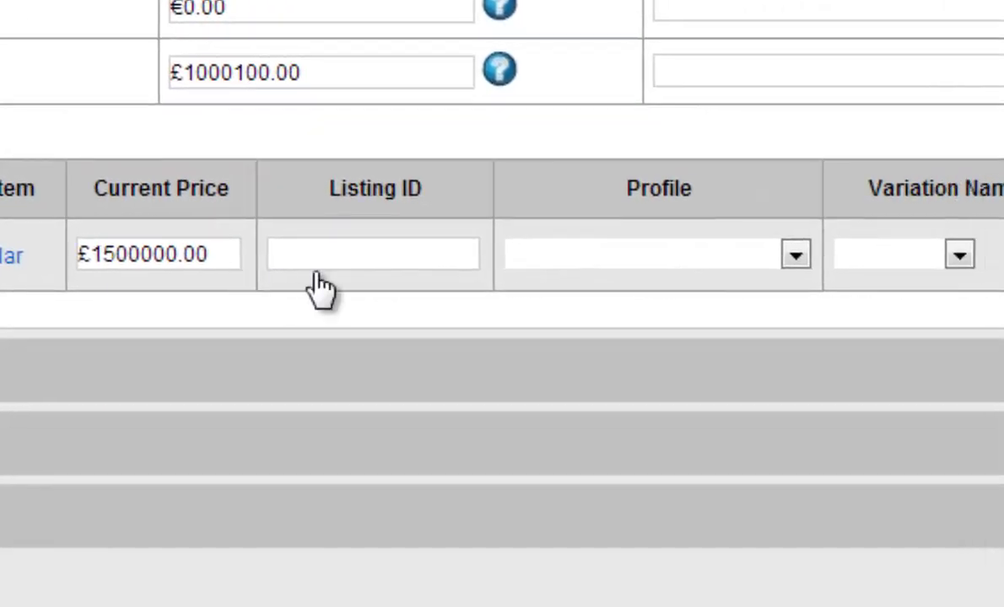
left_click(696, 253)
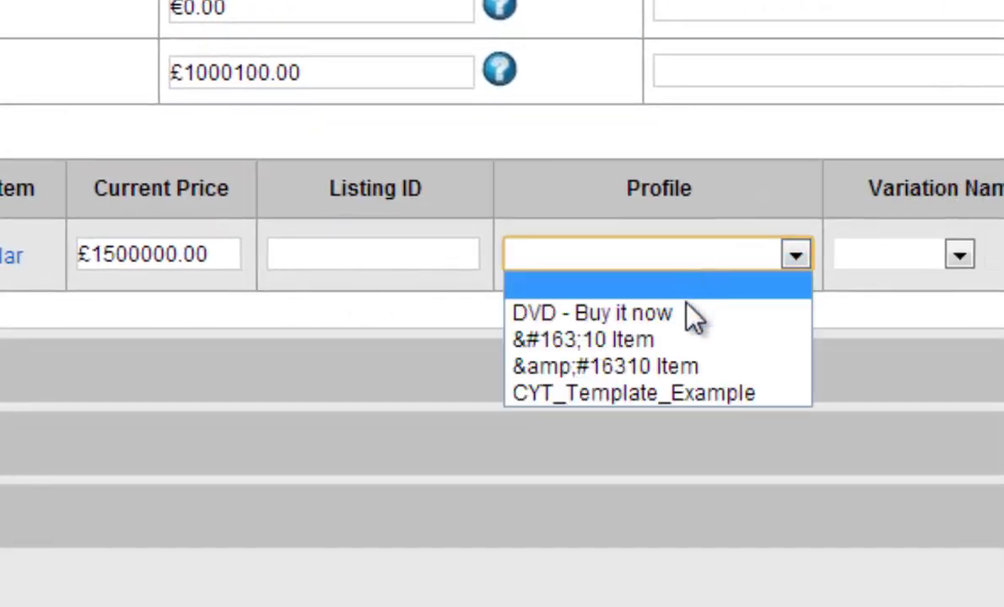
left_click(667, 321)
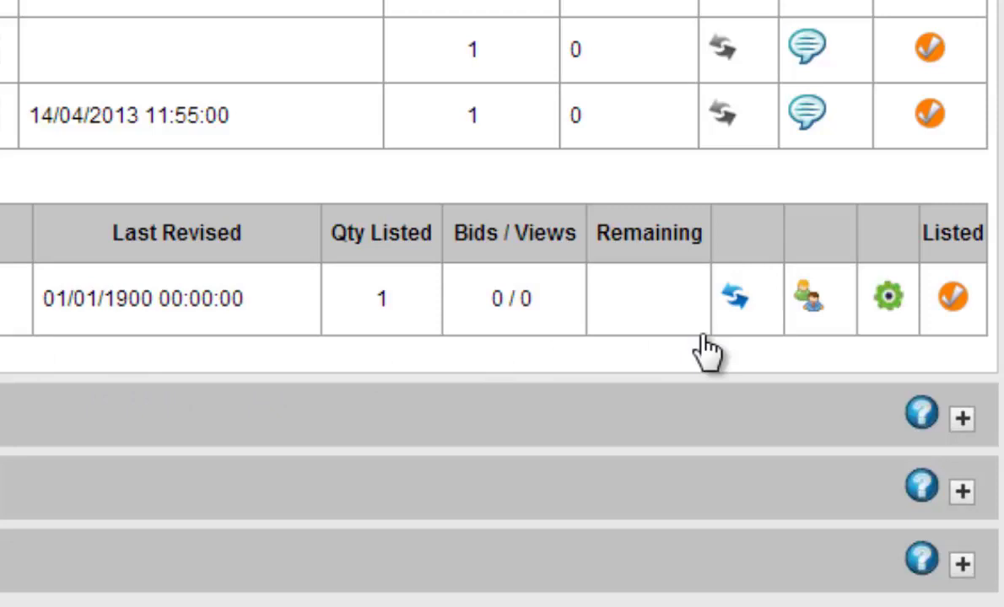
Open the eBay listing details for SKU 1079 and review the Template and Shipping tabs.
left_click(887, 302)
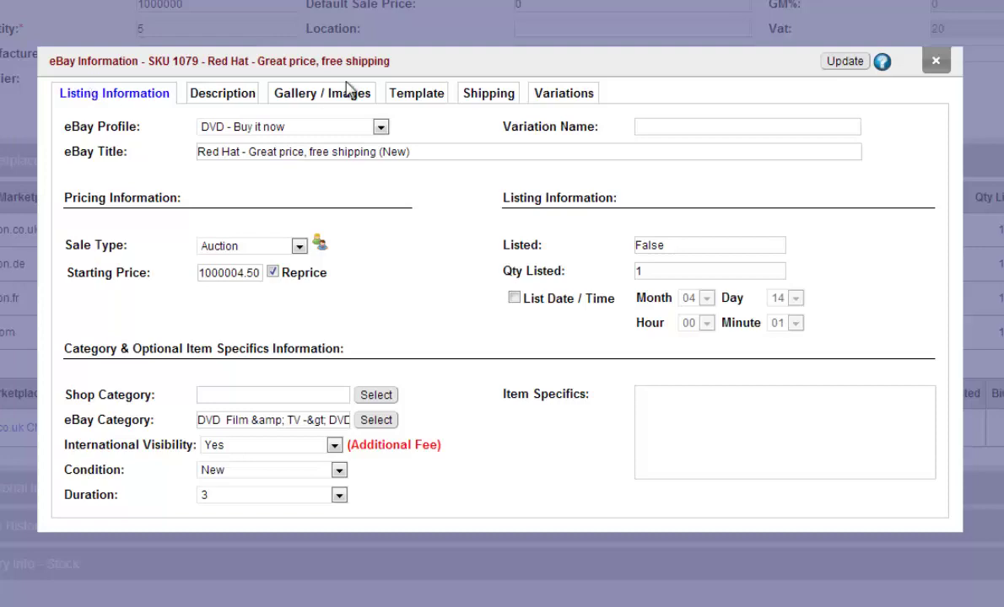
left_click(419, 101)
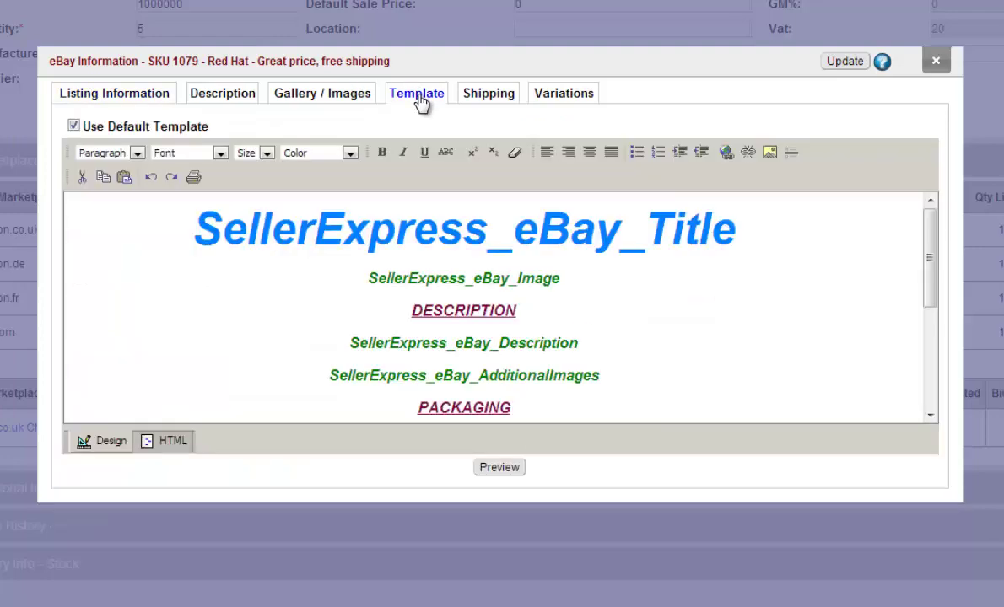
left_click(488, 101)
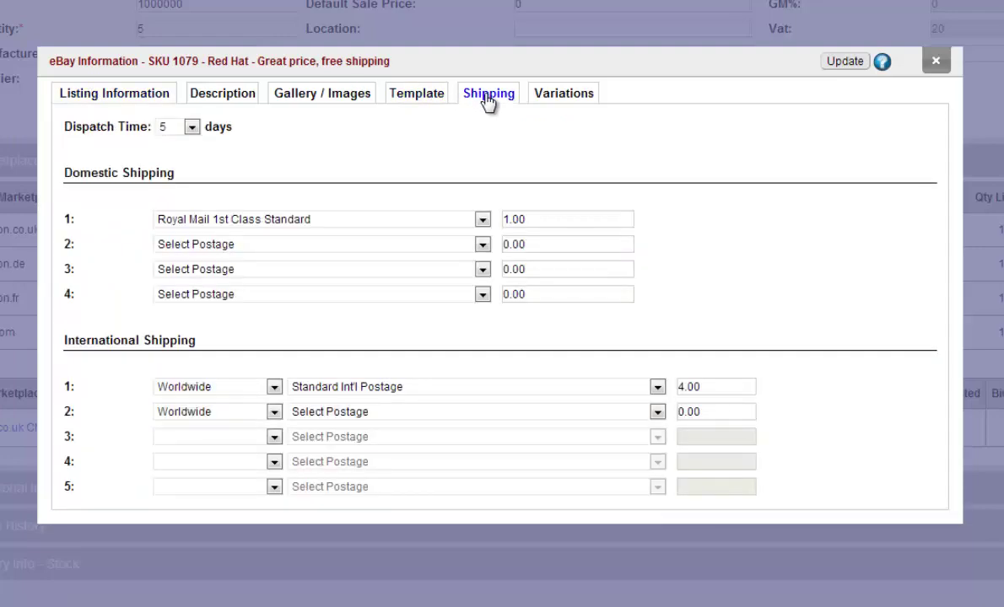
Write 'Hello World' as the eBay item description, then view the Gallery / Images page.
left_click(219, 94)
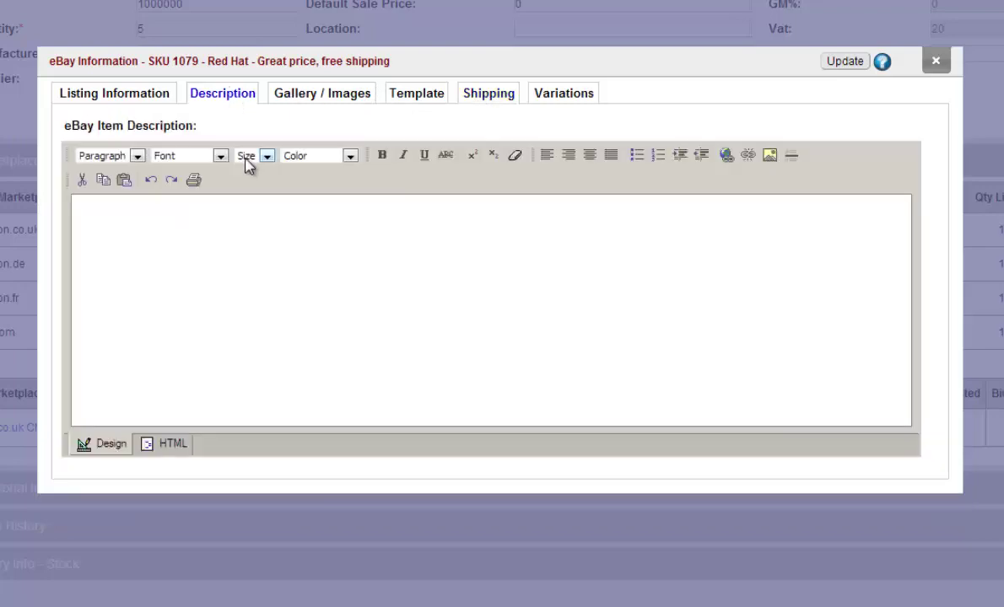
left_click(285, 251)
type("Hello")
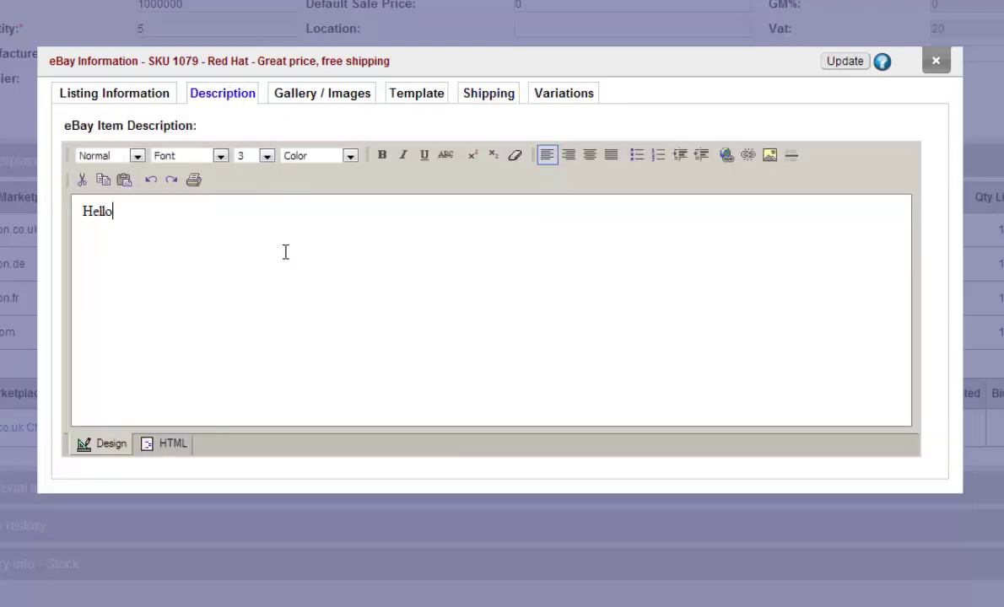
type(" World")
left_click(345, 90)
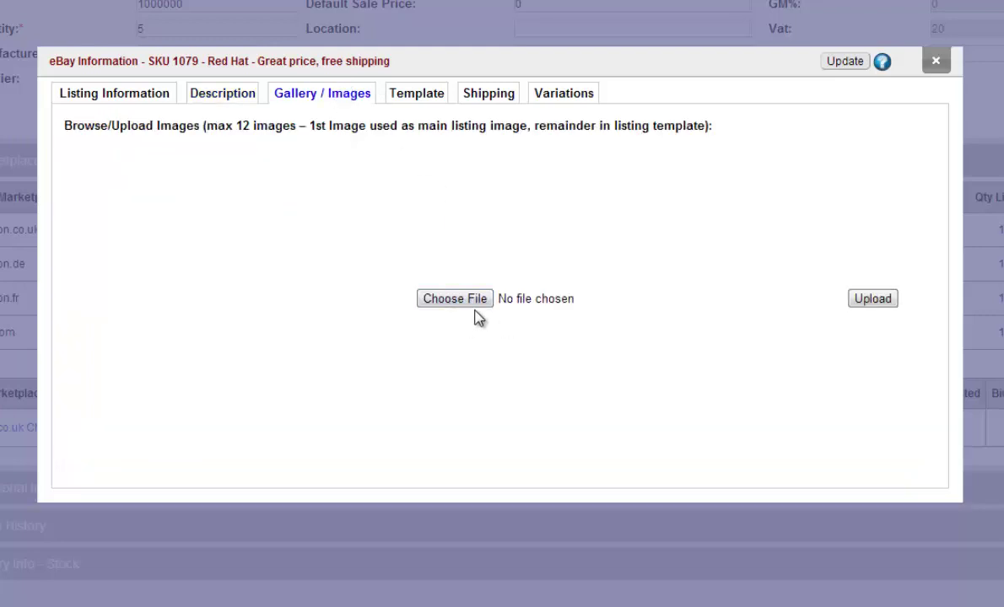
Save the eBay listing details with Update and go to Inventory > My Inventory.
left_click(844, 61)
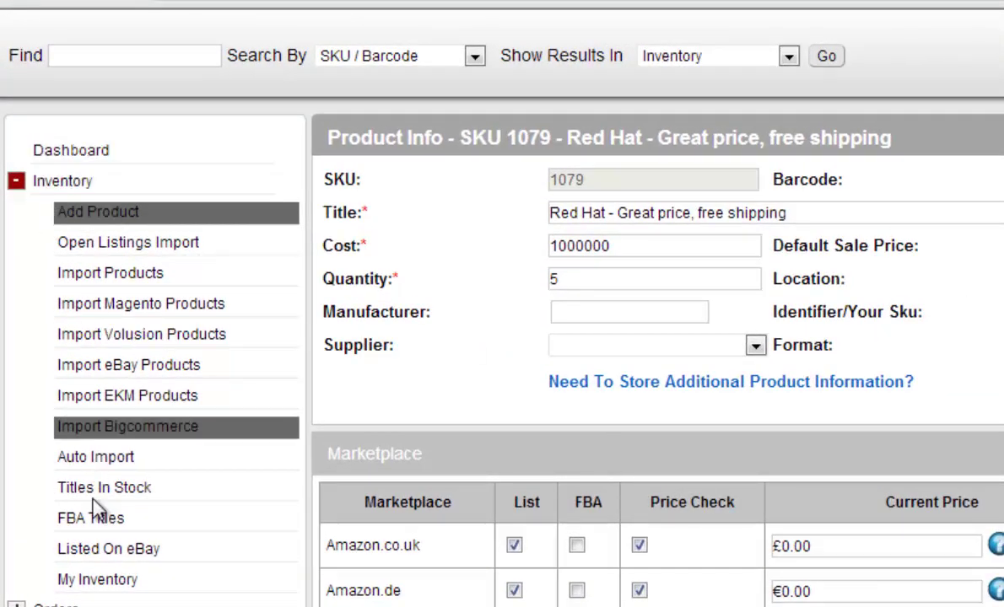
left_click(118, 583)
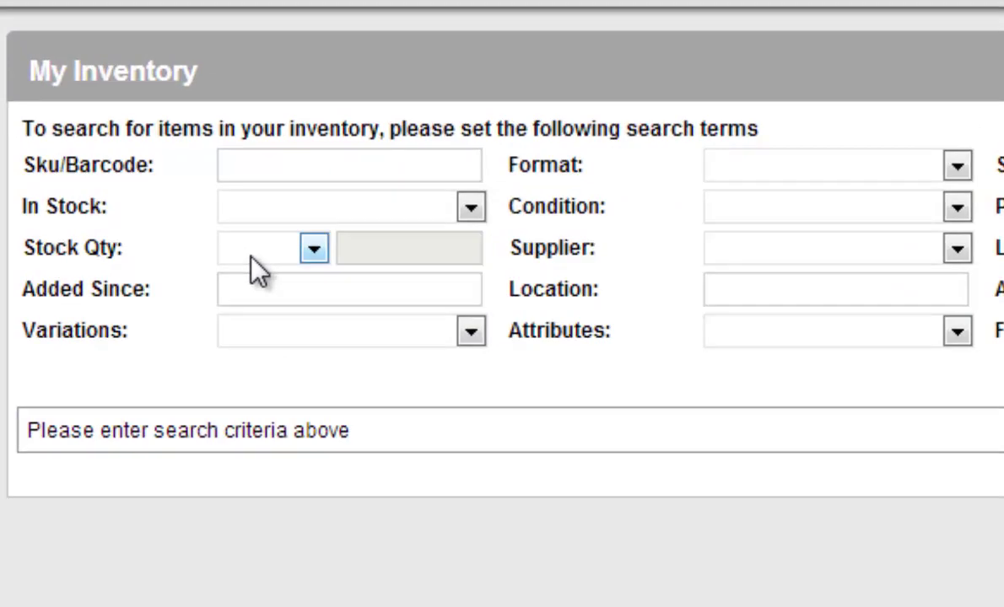
Search the inventory for products with stock quantity greater than 0.
left_click(260, 253)
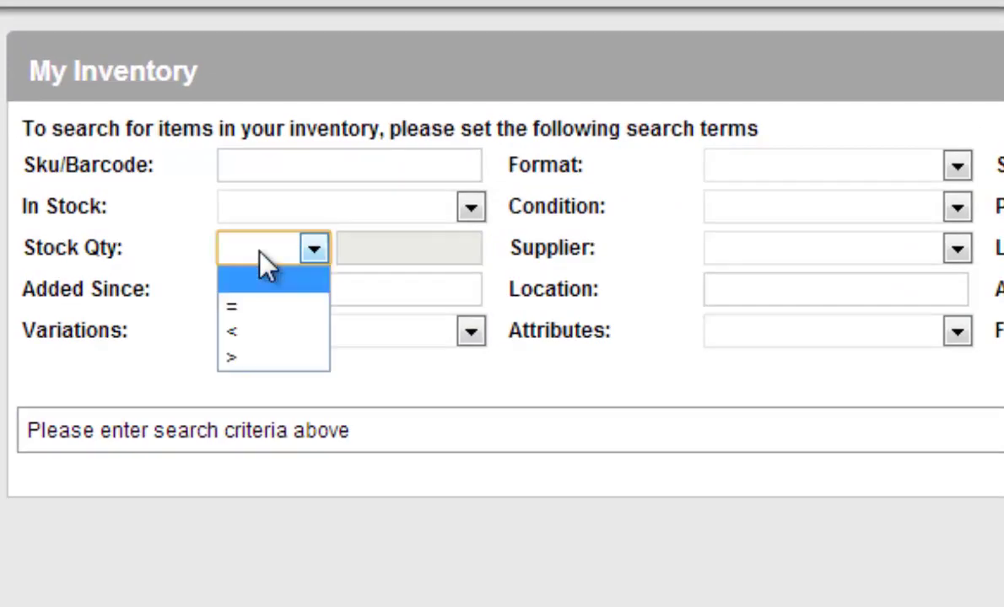
left_click(287, 363)
left_click(388, 251)
type("0")
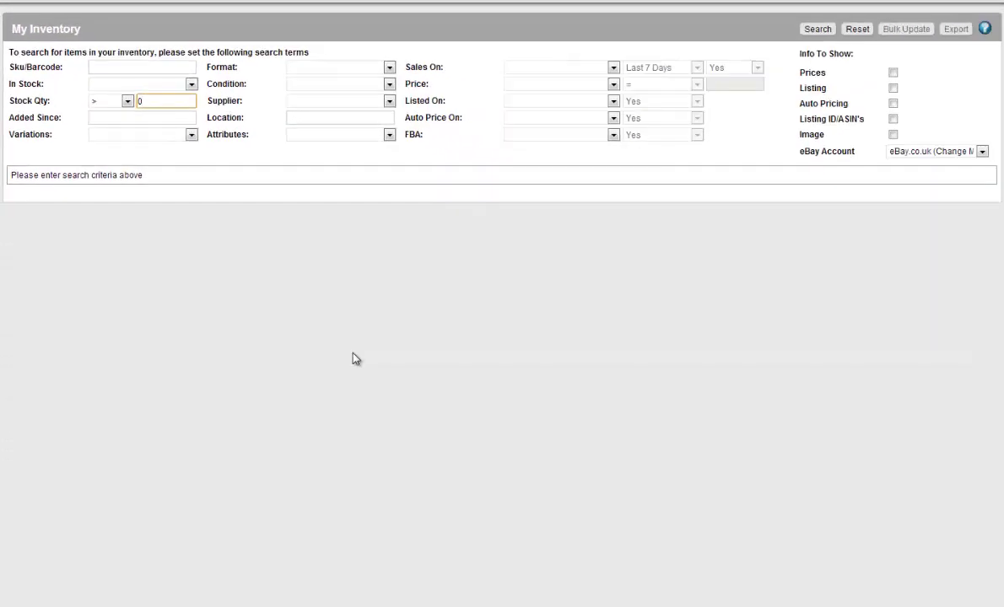
left_click(816, 32)
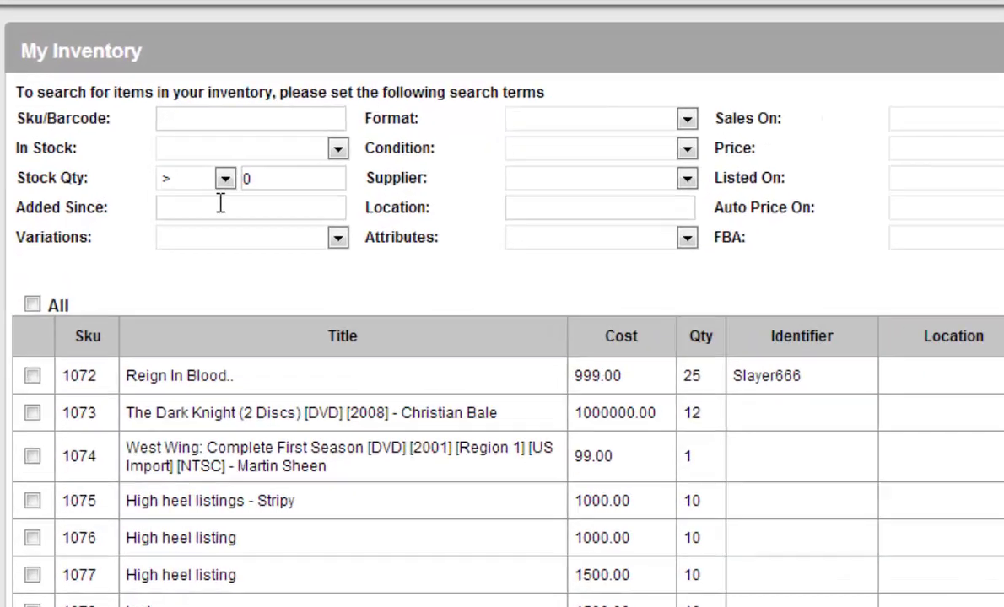
Tick products 1072, 1073 and 1074 in the results for bulk updating.
left_click(107, 119)
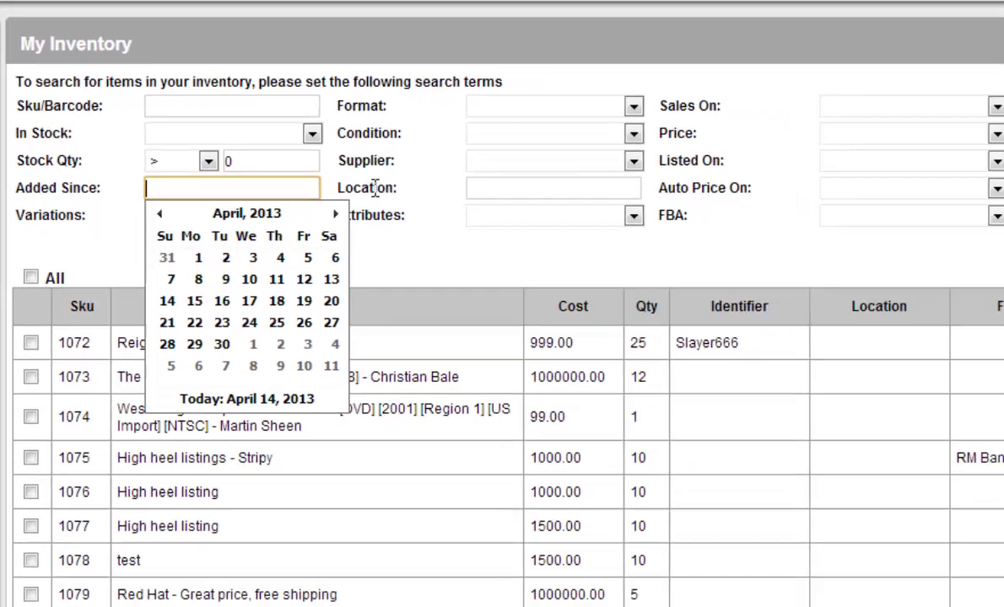
left_click(374, 187)
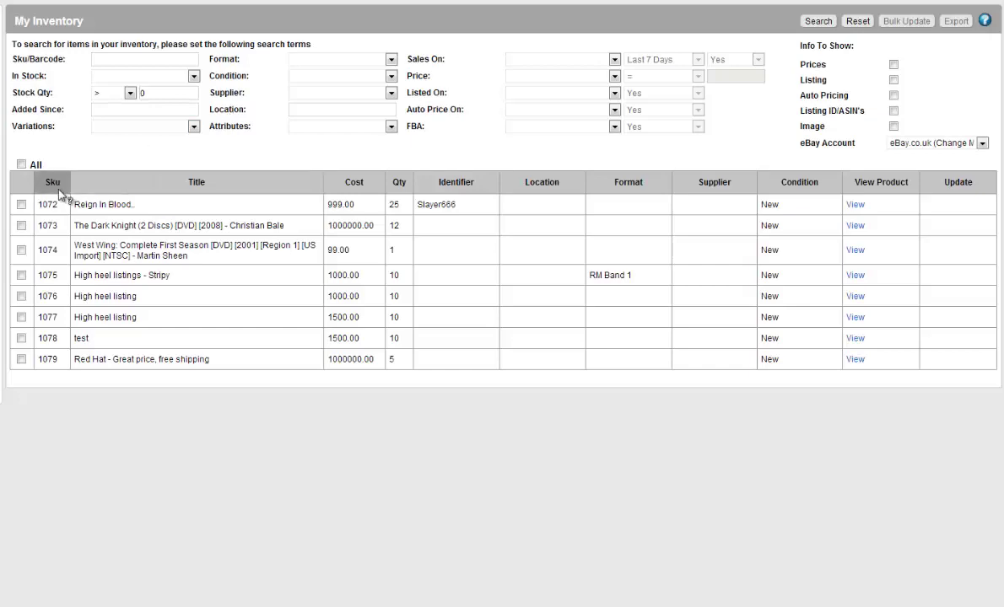
left_click(21, 204)
left_click(21, 225)
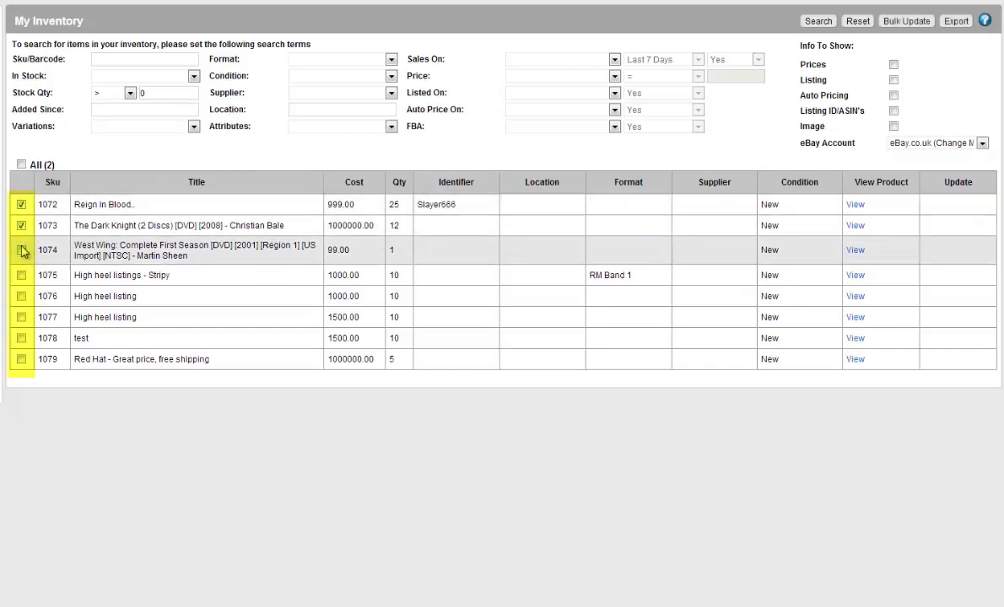
left_click(21, 249)
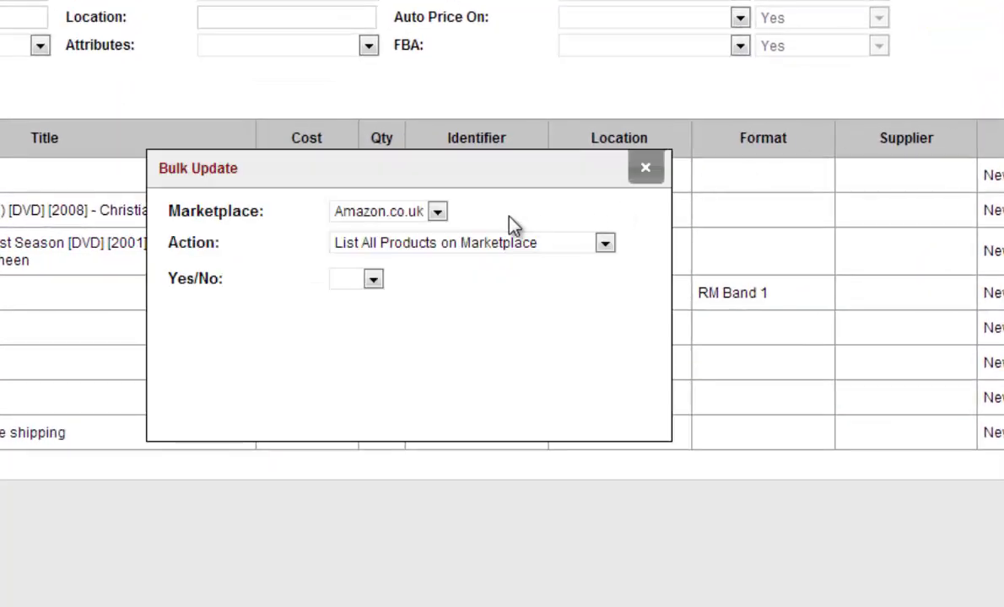
Set the bulk update to marketplace eBay.co.uk, listing Yes, with the 'DVD - Buy it now' profile.
left_click(435, 212)
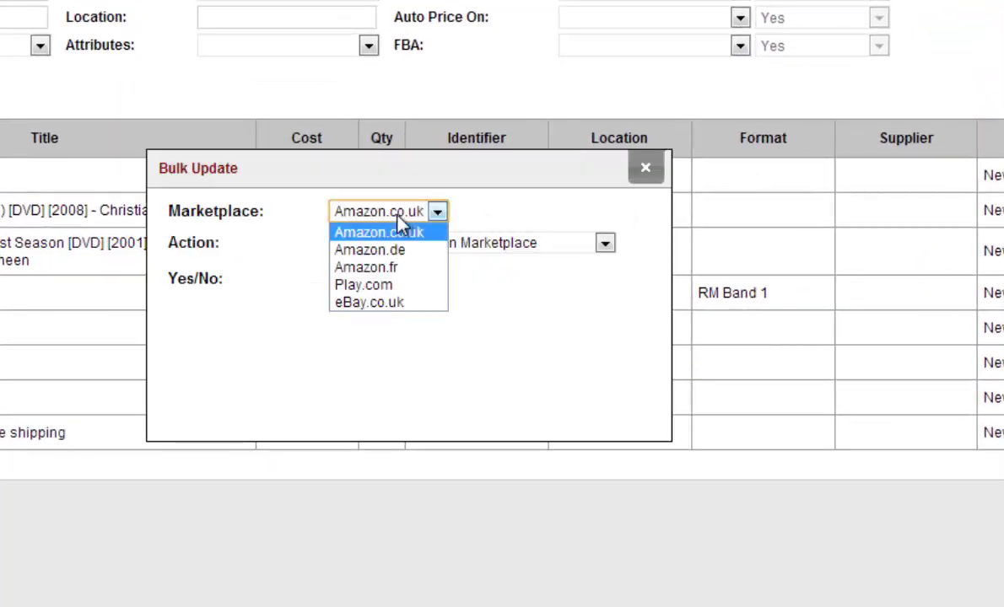
left_click(402, 303)
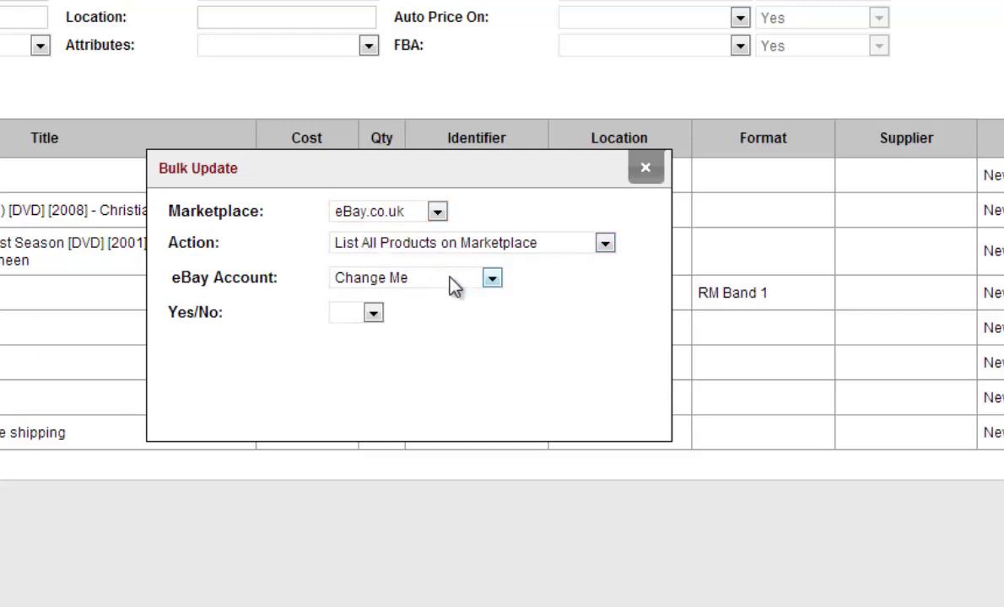
left_click(393, 279)
left_click(394, 279)
left_click(349, 315)
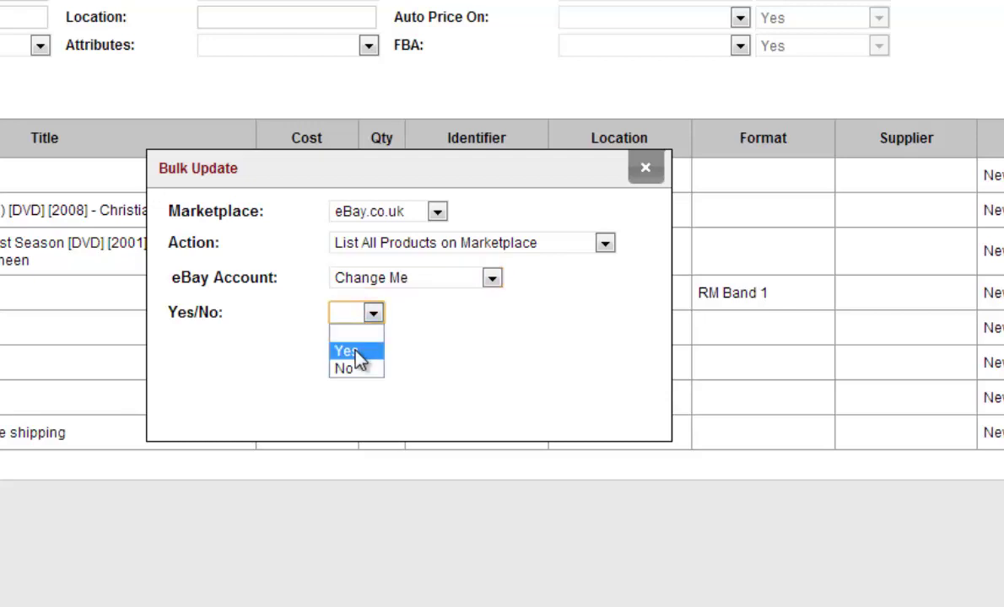
left_click(358, 351)
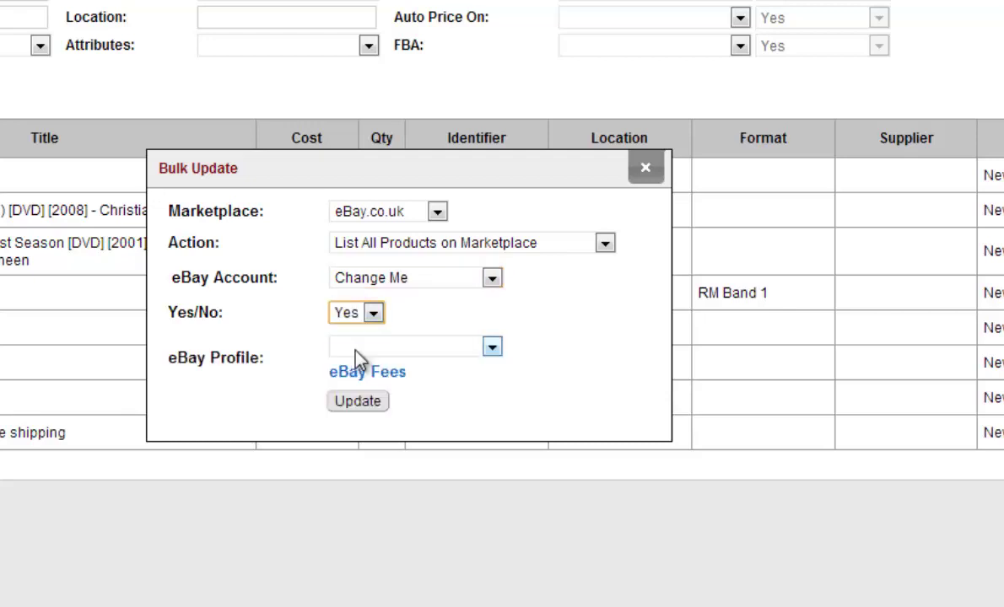
left_click(455, 354)
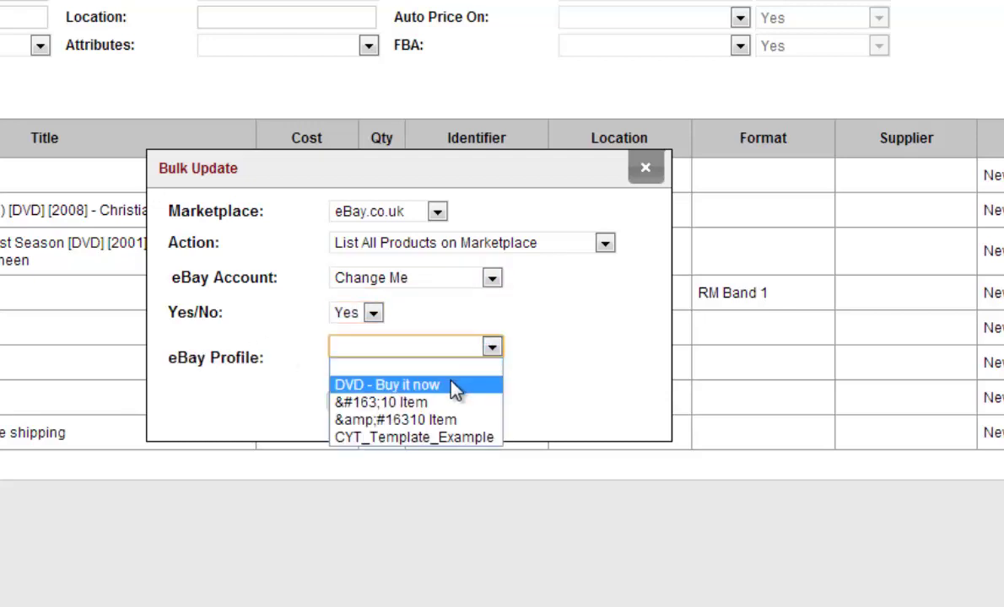
left_click(455, 386)
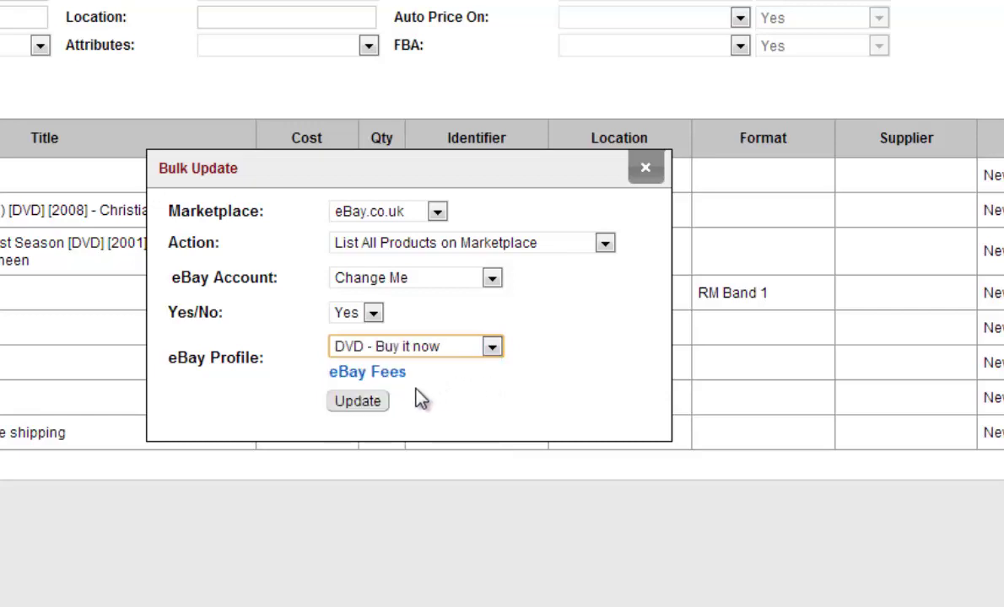